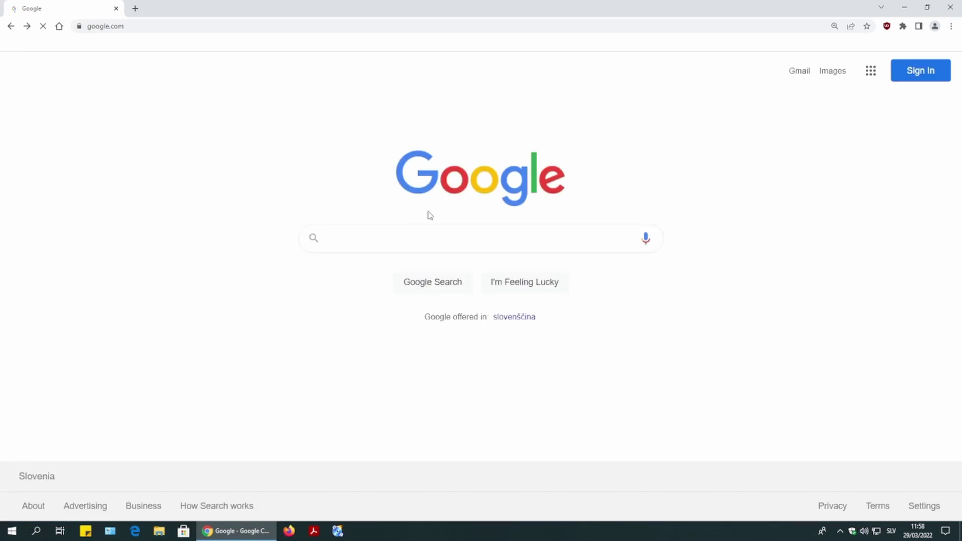
# Google 'anydesk' and open the 'AnyDesk: The Fast Remote Desktop Application' result
pyautogui.click(381, 231)
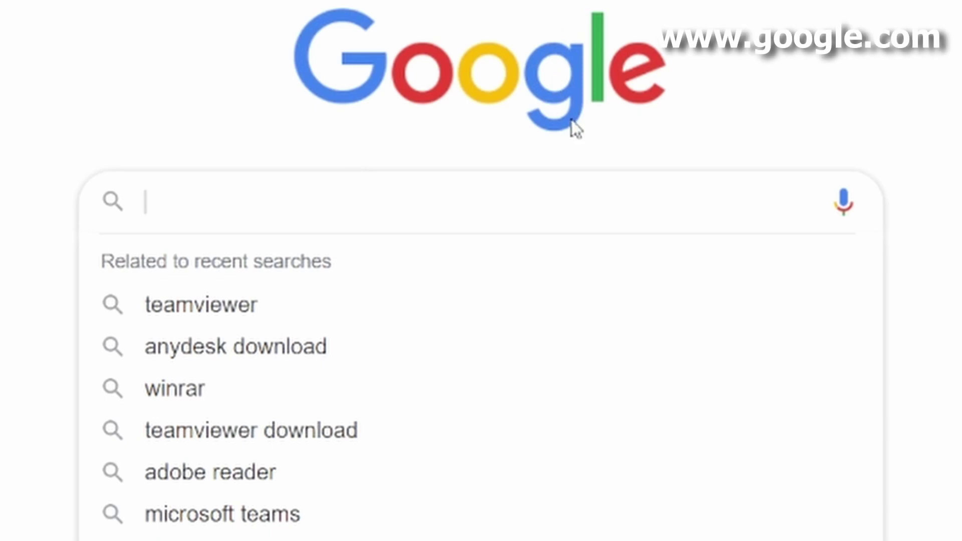
pyautogui.write('anydesk')
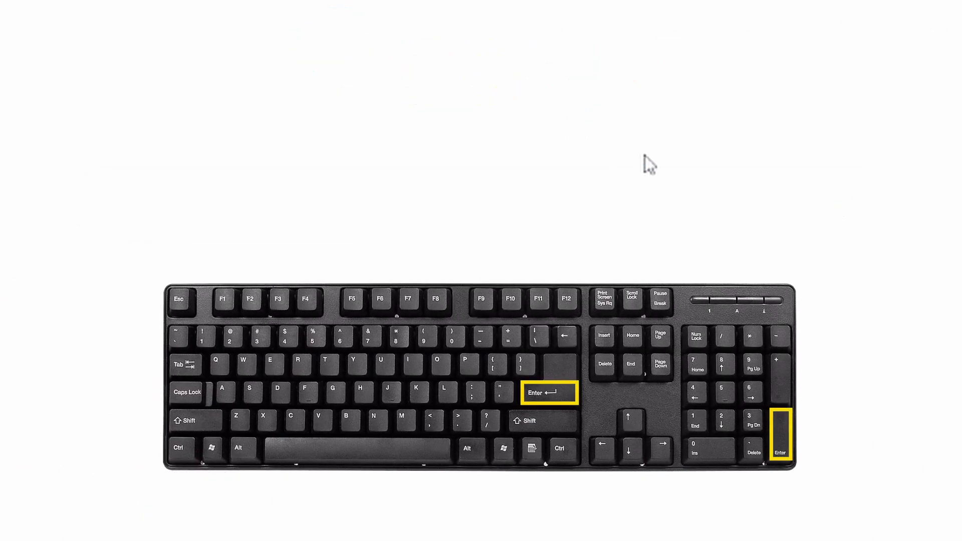
pyautogui.press('Return')
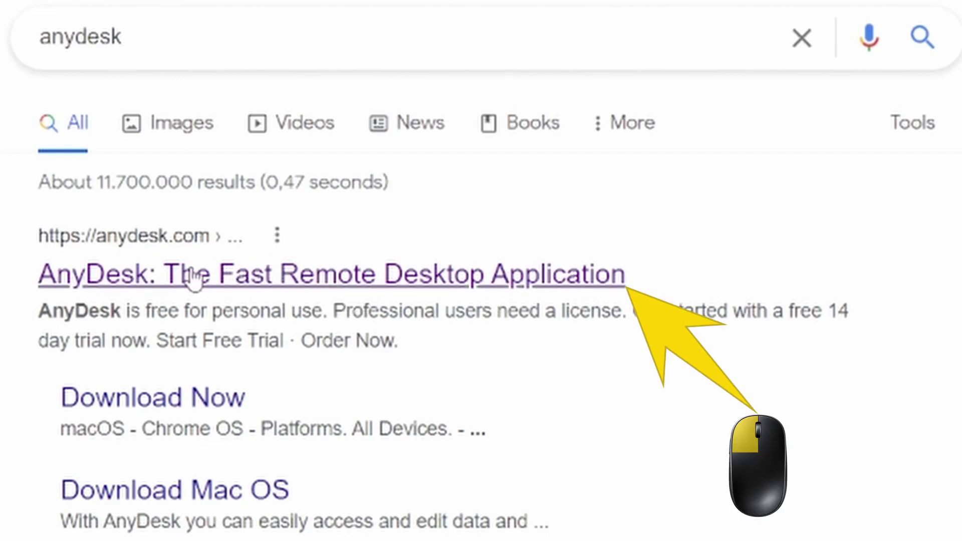
pyautogui.click(243, 278)
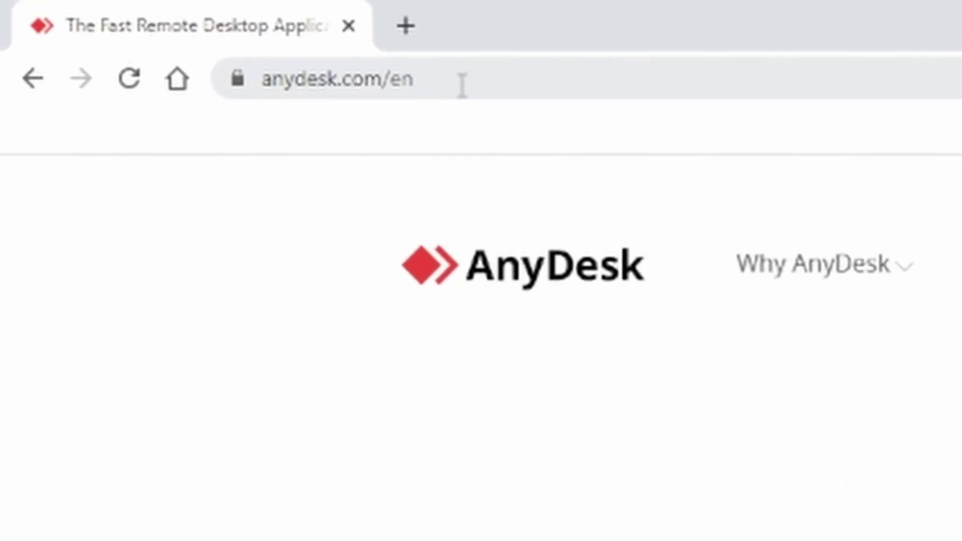
# Load anydesk.com directly from the address bar
pyautogui.click(158, 26)
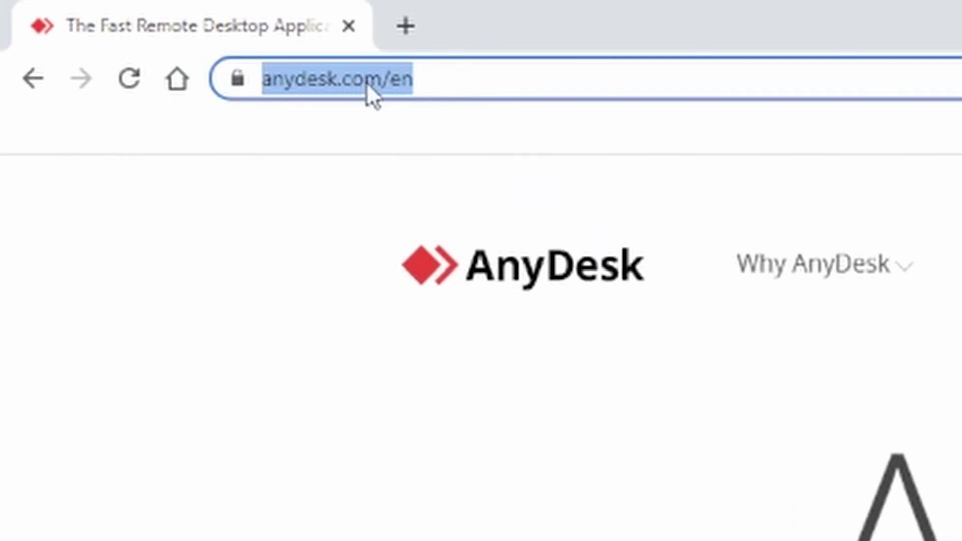
pyautogui.write('anyde')
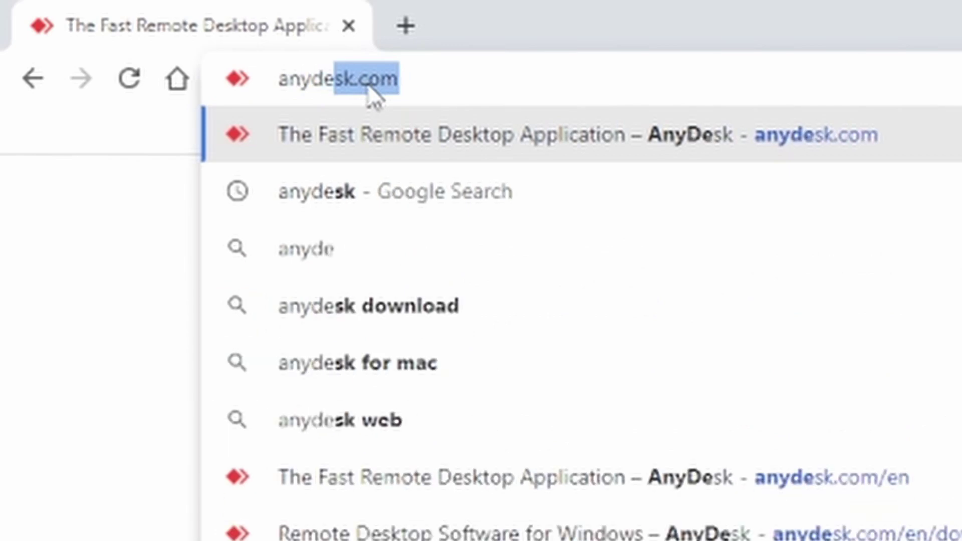
pyautogui.write('sk.com')
pyautogui.press('Return')
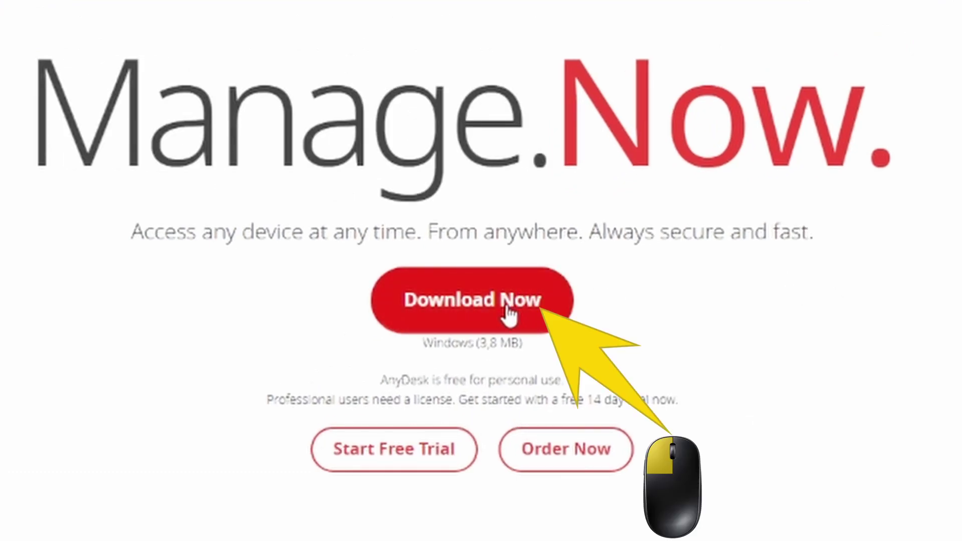
# Download AnyDesk.exe for Windows and bring up its download options
pyautogui.click(514, 299)
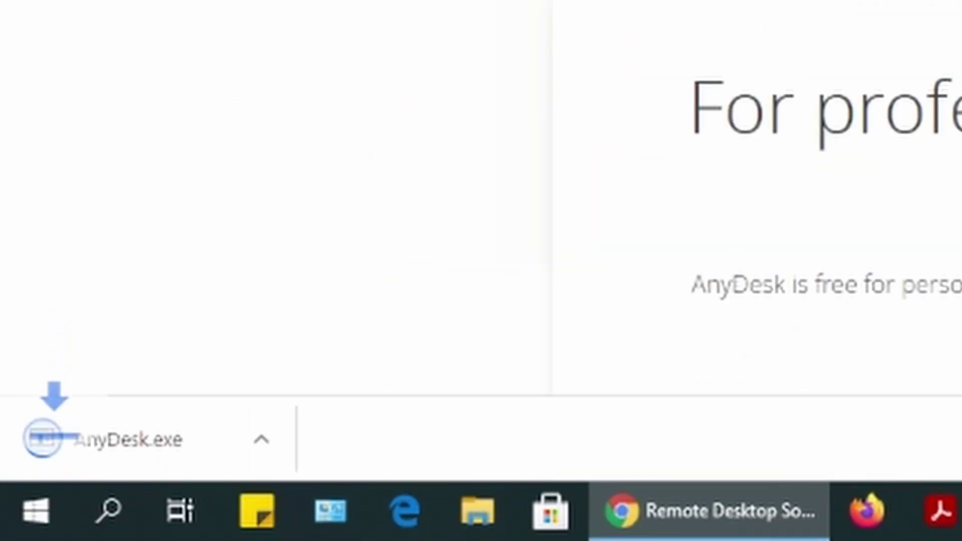
pyautogui.rightClick(201, 438)
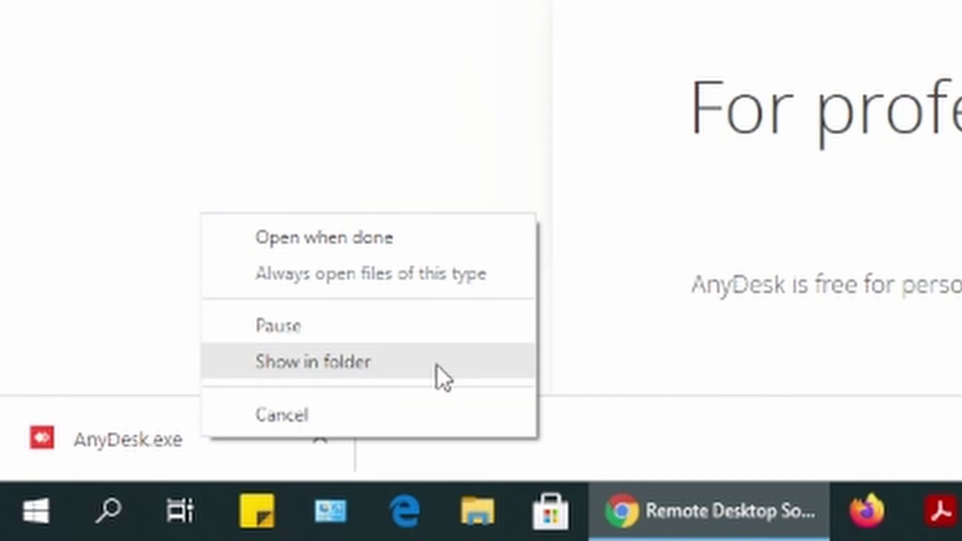
# Show AnyDesk.exe in Downloads and drag it onto the desktop
pyautogui.click(449, 368)
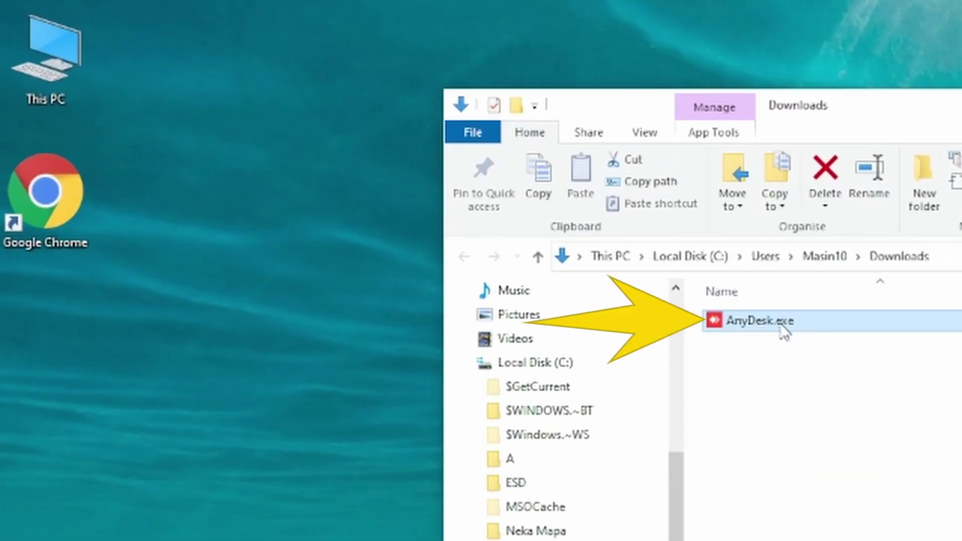
pyautogui.moveTo(421, 172); pyautogui.dragTo(179, 195)
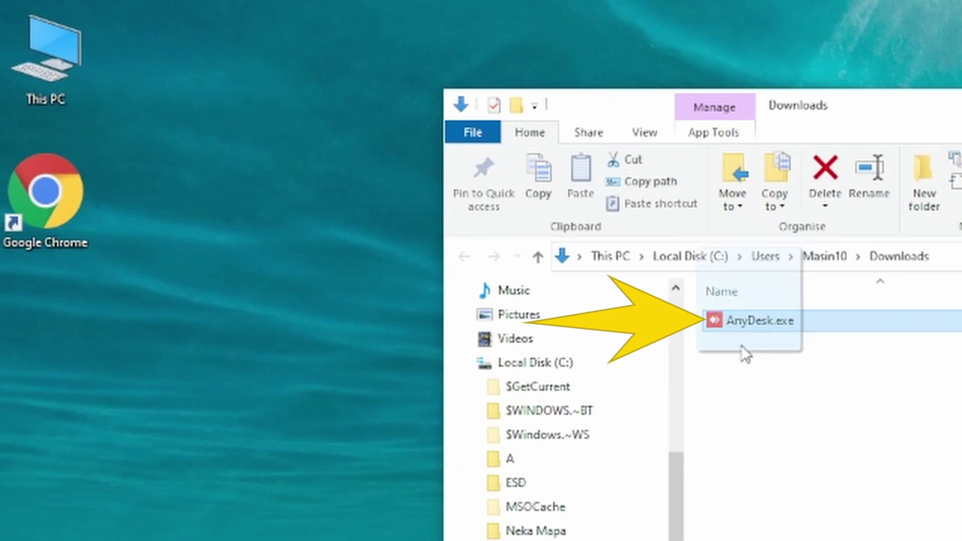
pyautogui.moveTo(336, 366); pyautogui.dragTo(280, 349)
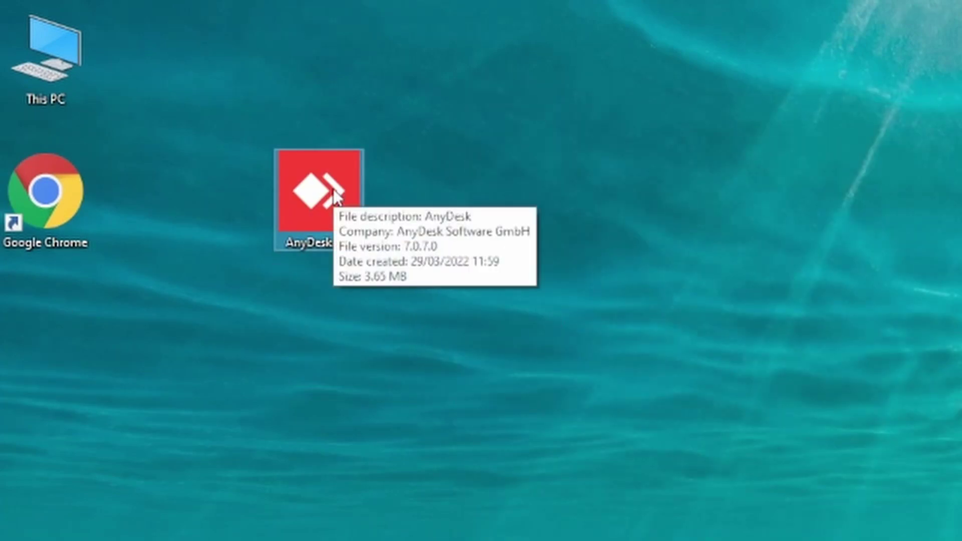
# Run AnyDesk.exe, review the session permissions, and accept ACOnetS10's request
pyautogui.doubleClick(333, 208)
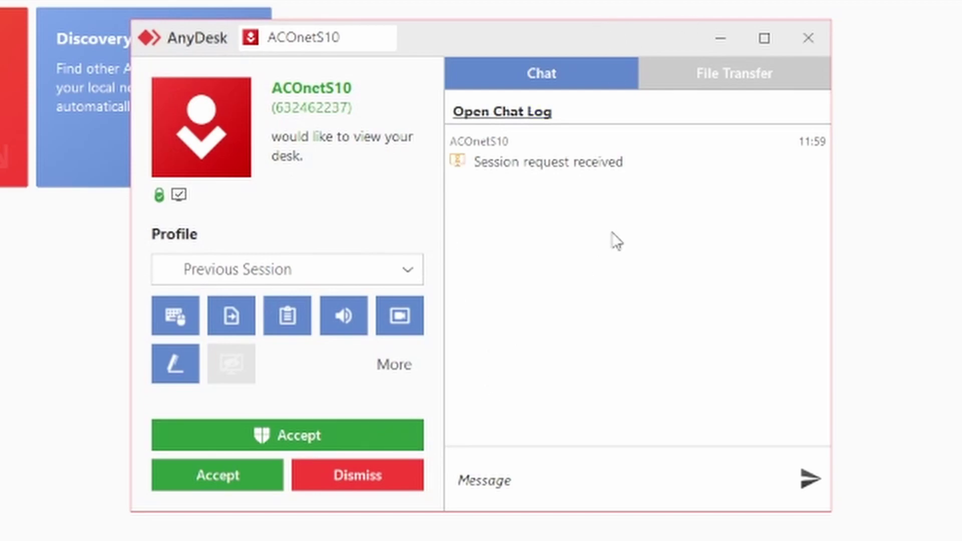
pyautogui.click(421, 361)
pyautogui.click(281, 439)
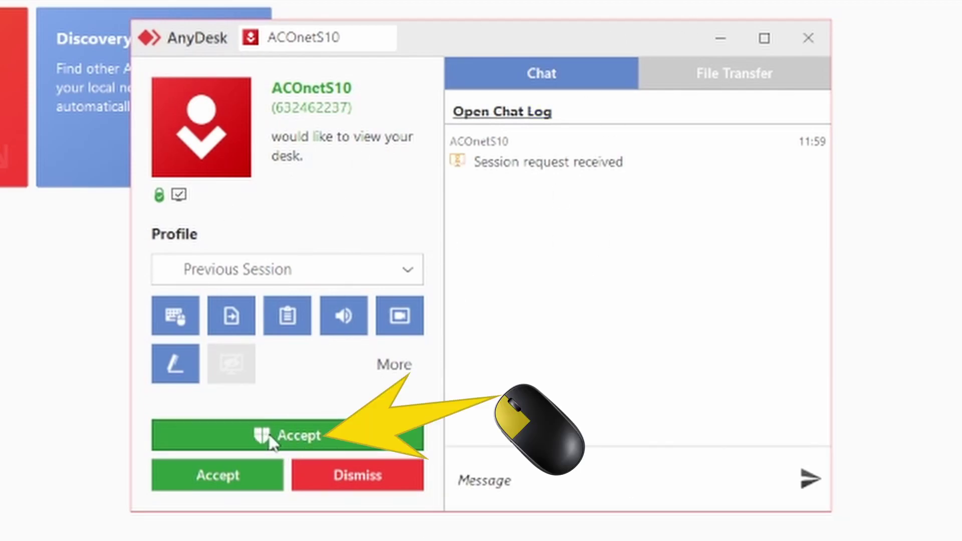
pyautogui.click(272, 440)
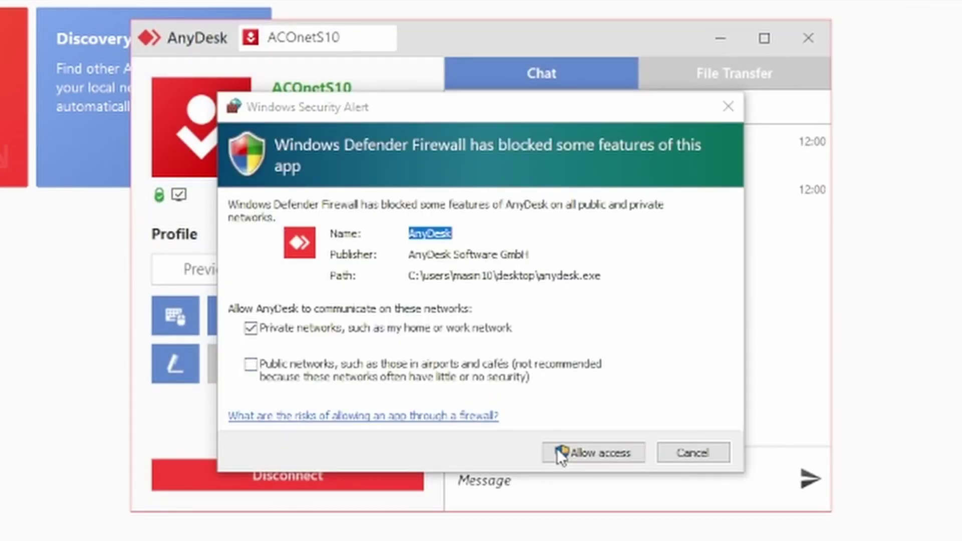
# Allow AnyDesk through Windows Defender Firewall on private networks
pyautogui.click(600, 448)
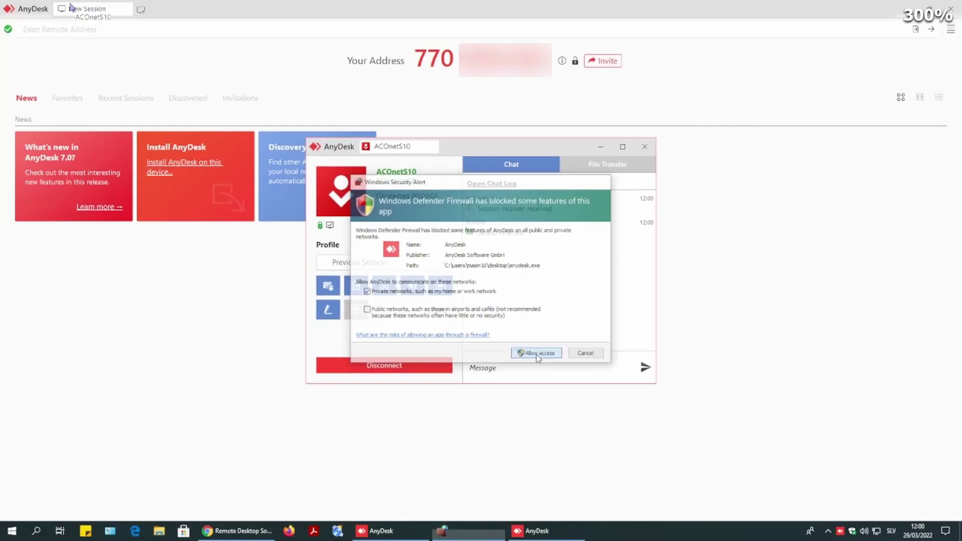
pyautogui.click(522, 357)
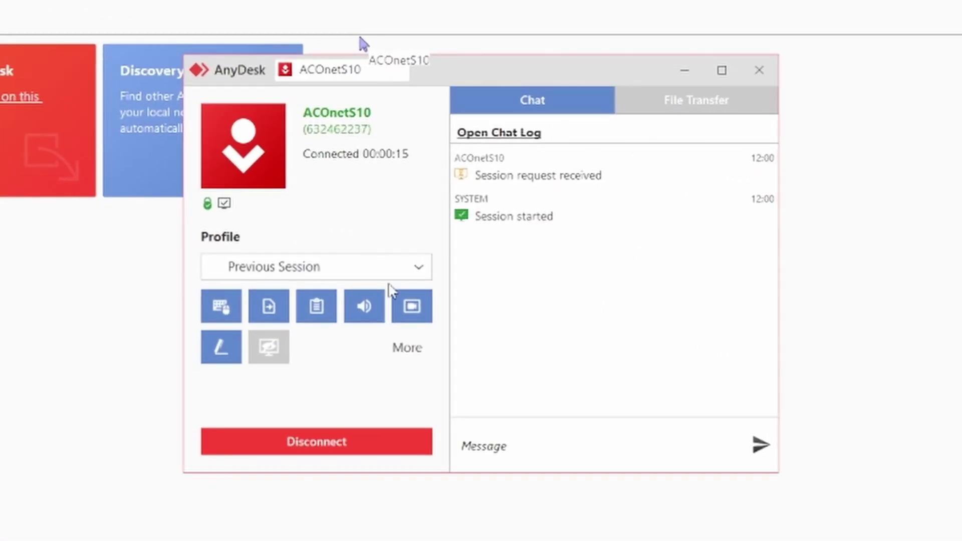
# Disconnect the ACOnetS10 session and close the AnyDesk window
pyautogui.click(314, 445)
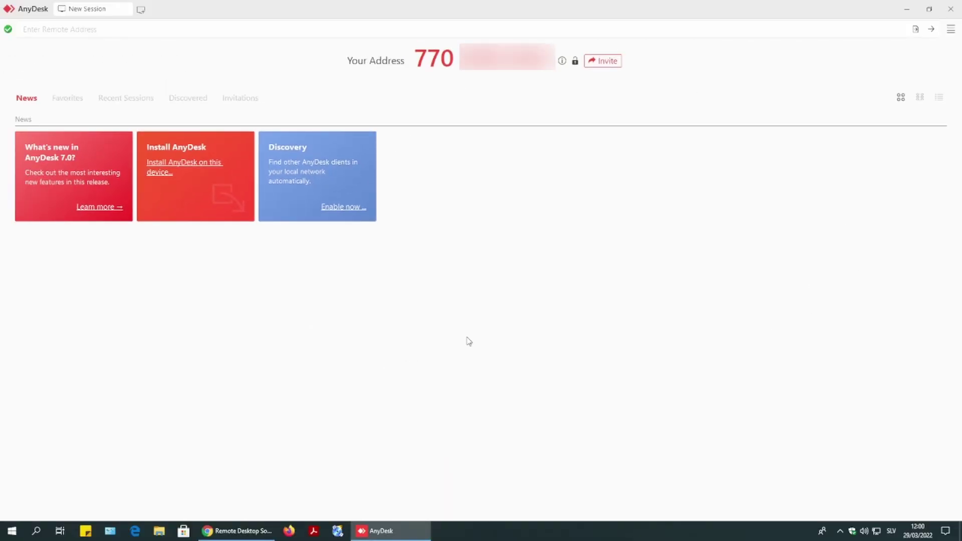
pyautogui.click(953, 11)
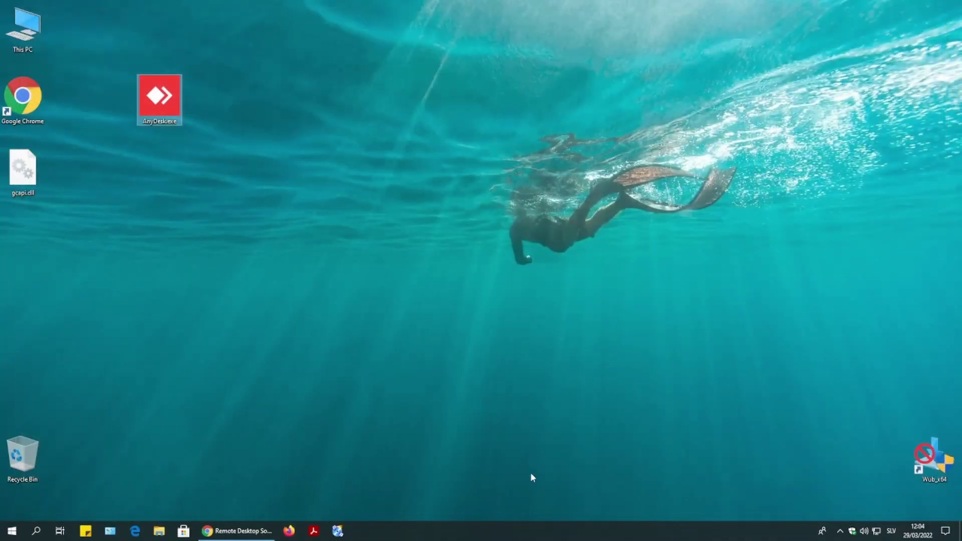
# Deselect the desktop icons and find AnyDesk among the hidden system tray icons
pyautogui.click(531, 477)
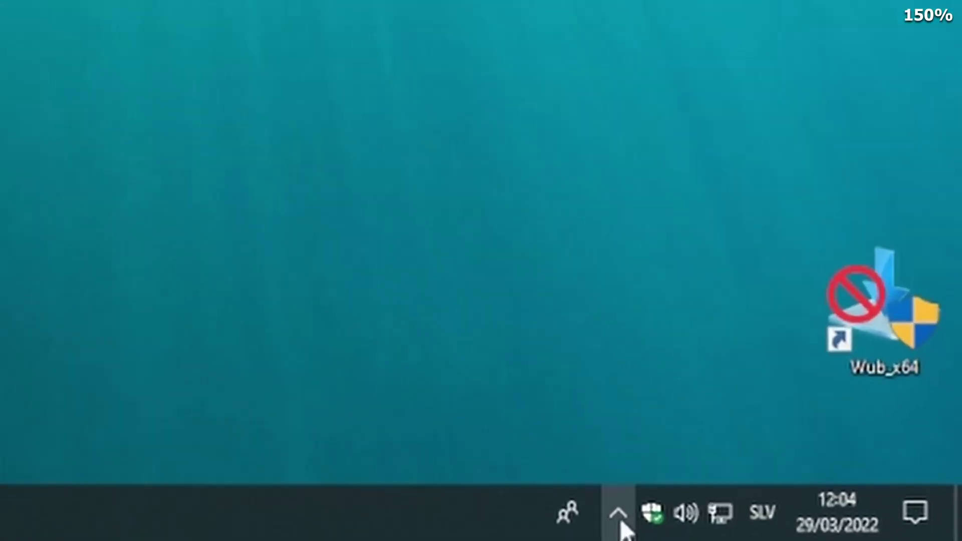
pyautogui.click(840, 530)
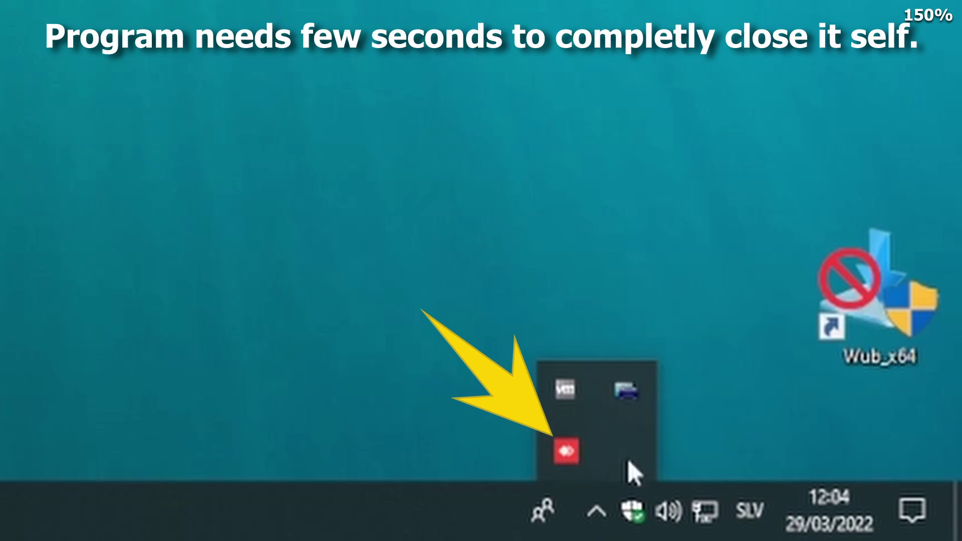